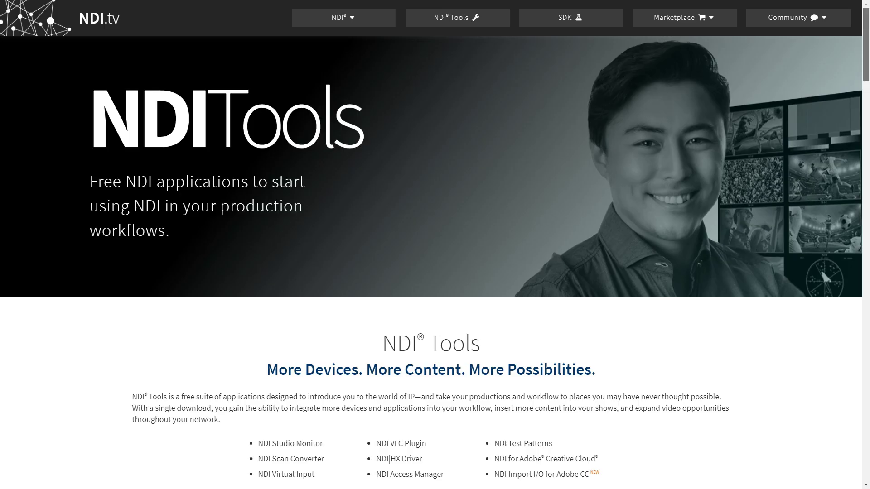
# Step: Scroll the NDI Tools list down to the NDI Virtual Input entry
pyautogui.scroll(-20, 435, 245)
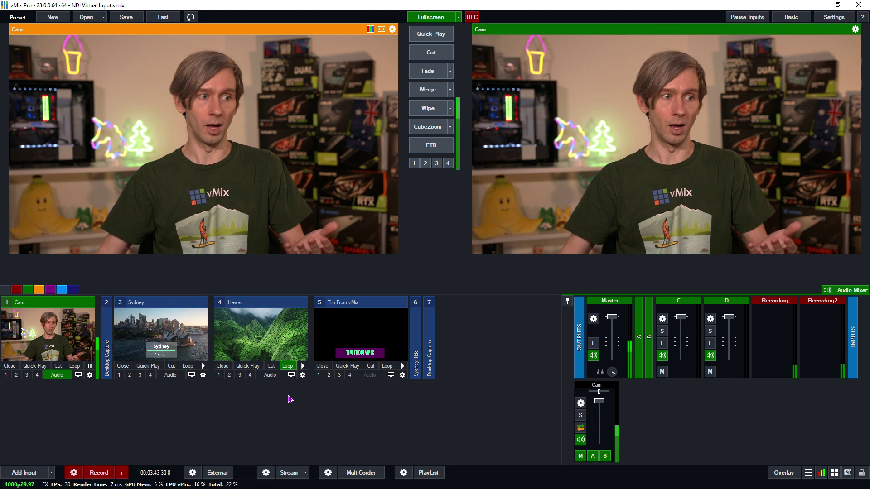
# Step: Show then remove the TIM FROM VMIX title, fade to Sydney, then cut back to Cam
pyautogui.click(318, 375)
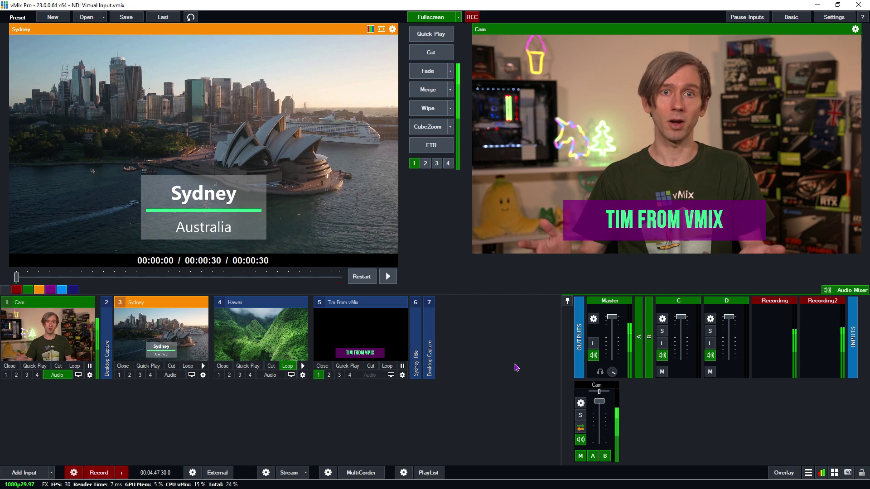
pyautogui.click(414, 163)
pyautogui.click(428, 70)
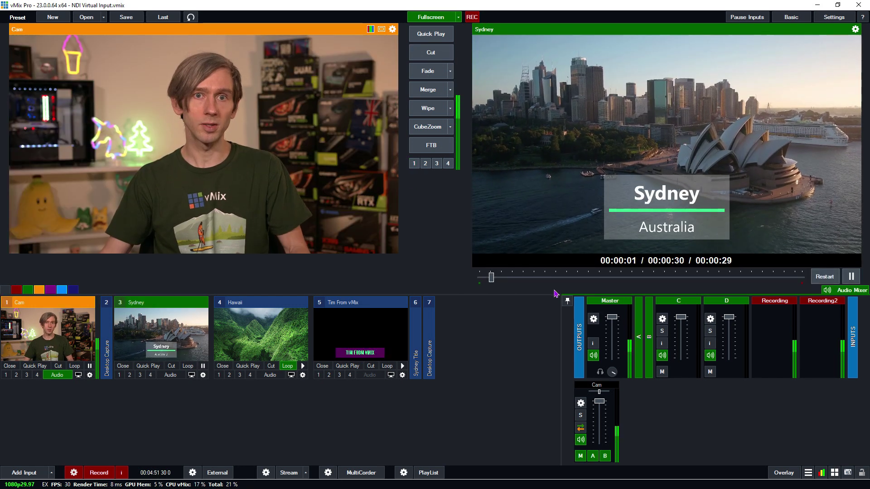
pyautogui.click(442, 57)
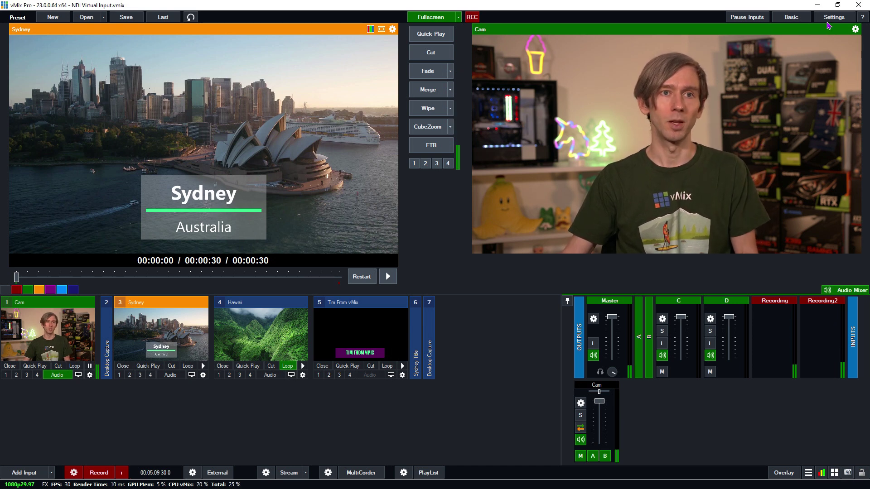
# Step: Open vMix Settings on the Outputs / NDI / SRT page
pyautogui.click(834, 18)
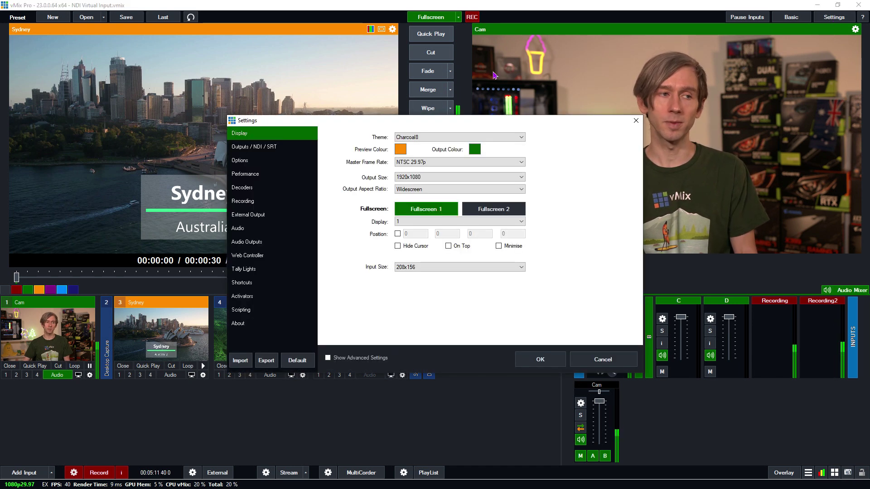
pyautogui.click(268, 147)
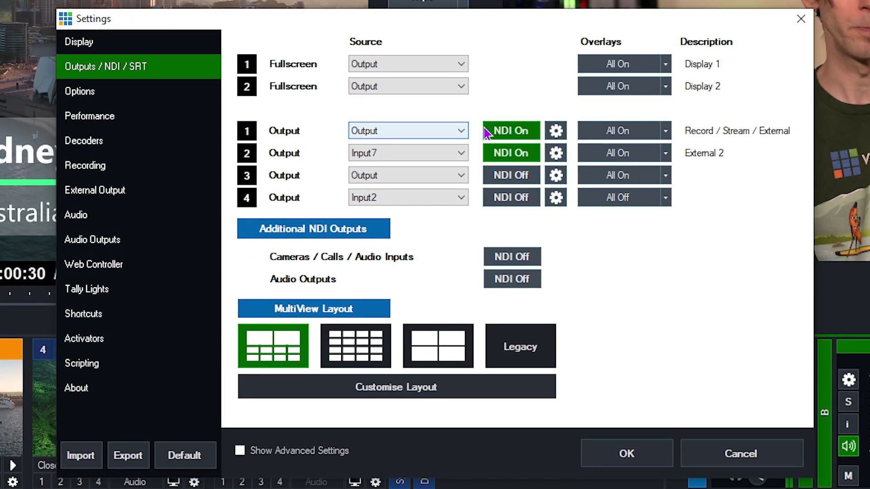
# Step: Toggle Output 1's NDI off and back on, then open its Output Settings
pyautogui.click(526, 133)
pyautogui.click(512, 132)
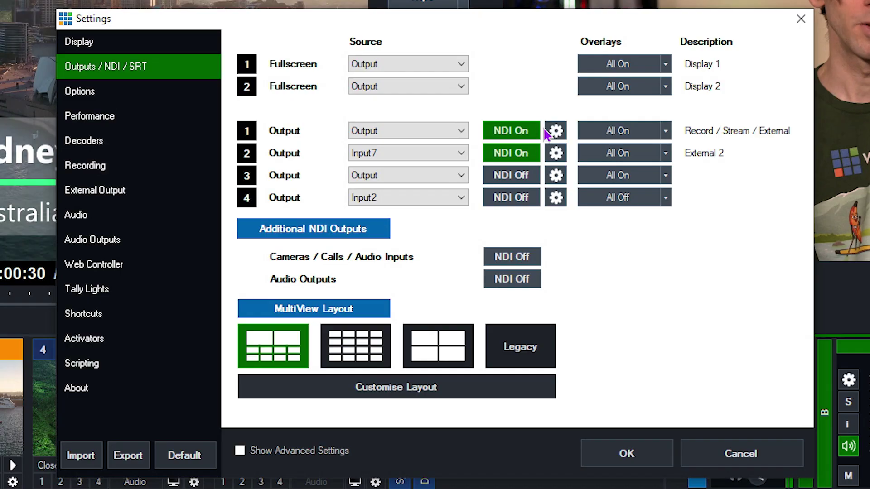
pyautogui.click(555, 129)
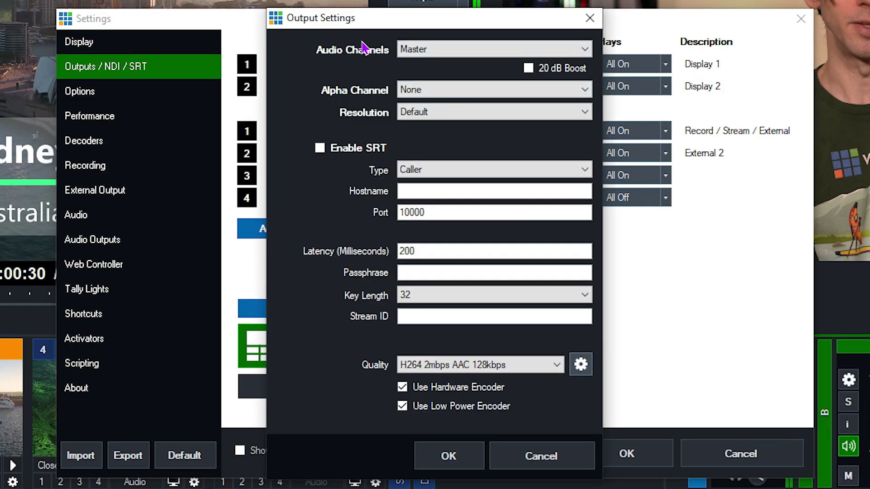
# Step: Keep Output 1's audio on Master, confirm with OK, and review its overlays unchanged
pyautogui.click(419, 49)
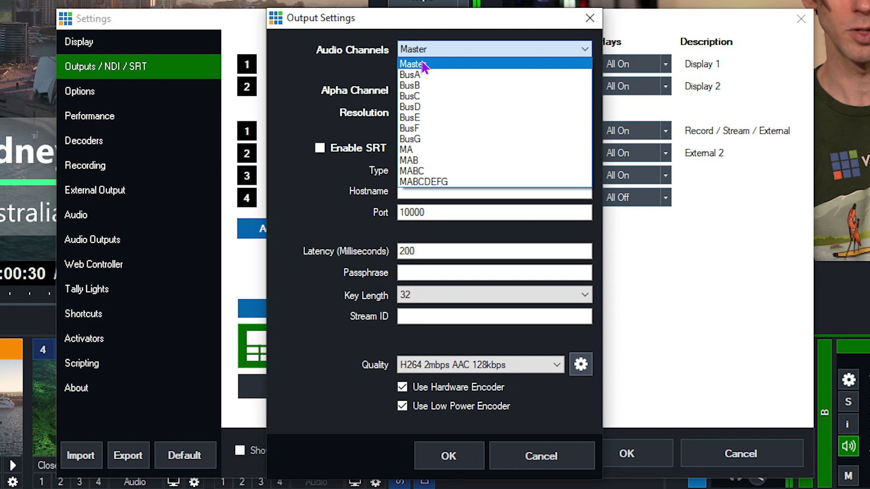
pyautogui.click(423, 66)
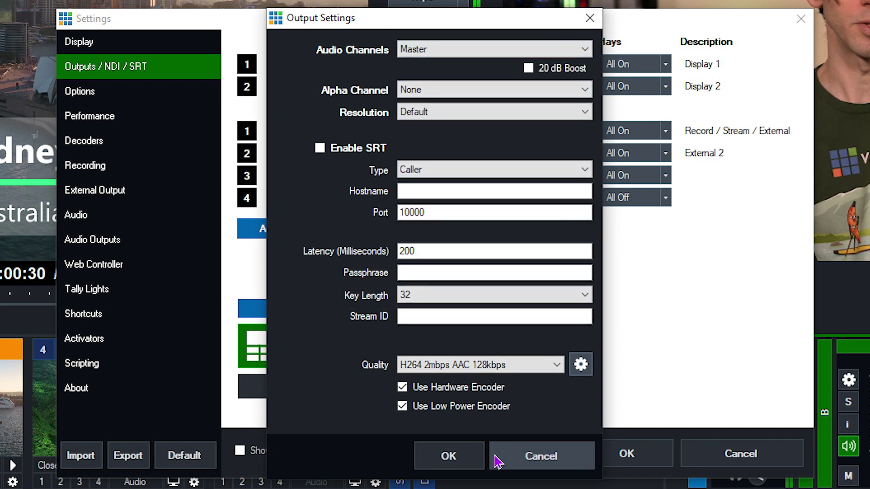
pyautogui.click(441, 456)
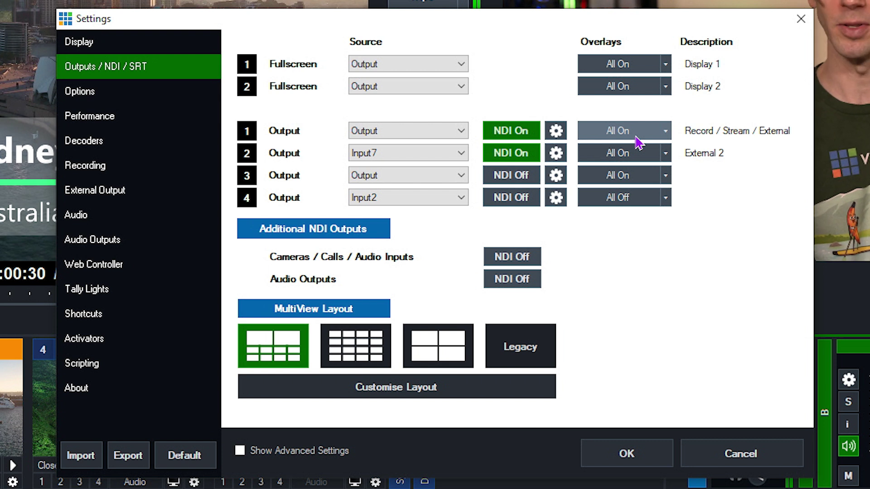
pyautogui.click(665, 131)
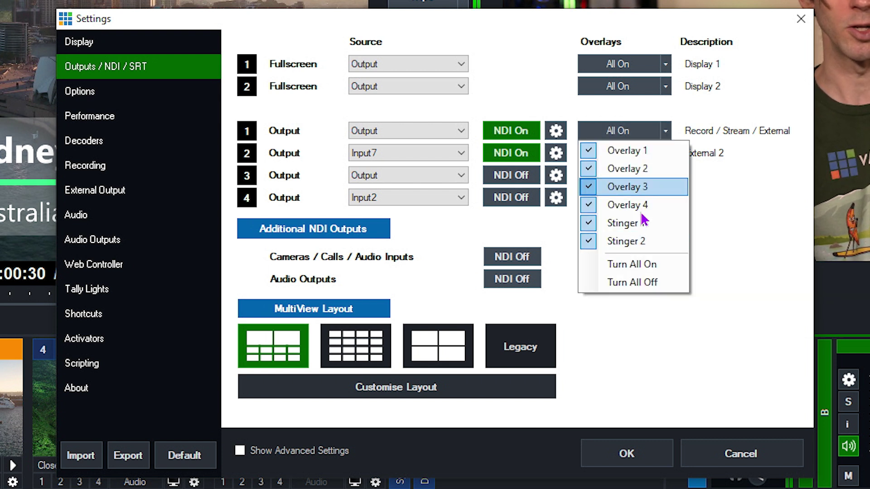
pyautogui.click(773, 287)
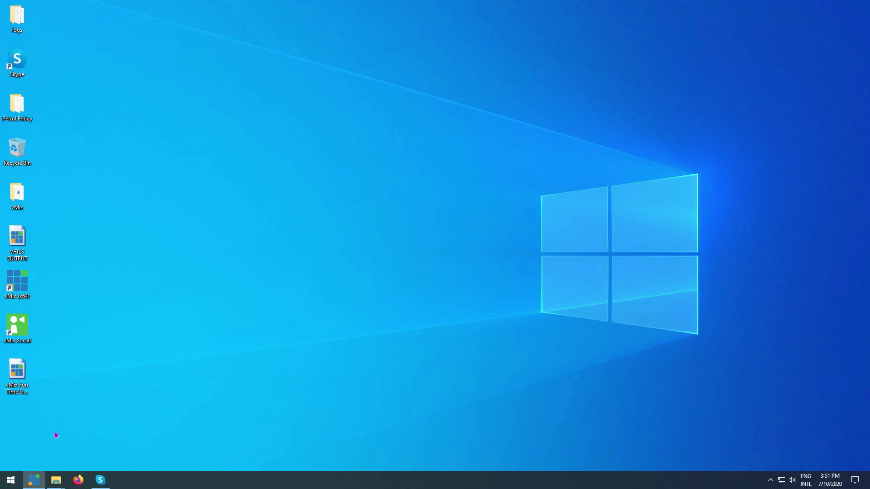
# Step: Launch NDI Virtual Input by searching 'virtu' in the Start menu
pyautogui.click(11, 480)
pyautogui.write('virtu')
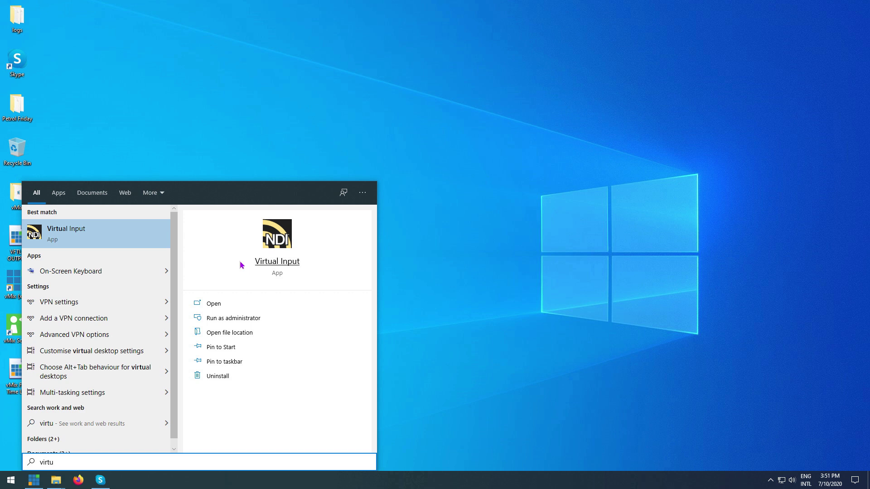
pyautogui.click(135, 232)
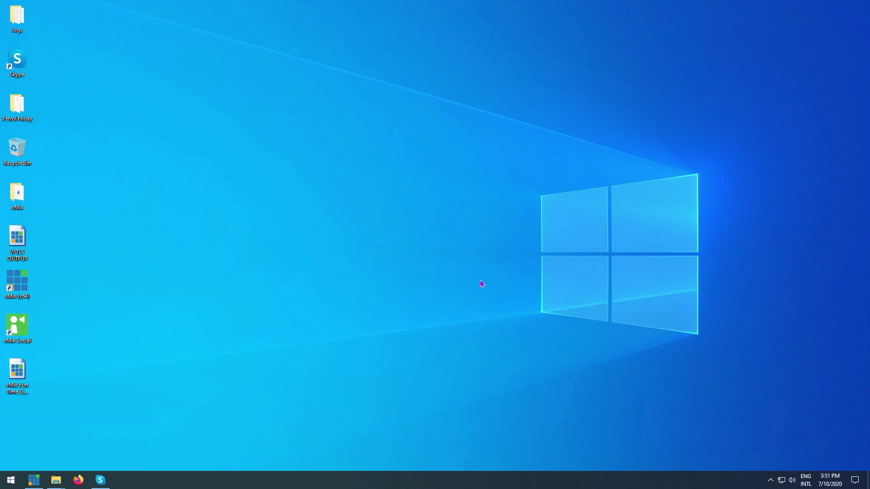
# Step: Set NDI Virtual Input's source to BEACON > vMix - Output 1 from its tray icon
pyautogui.click(771, 482)
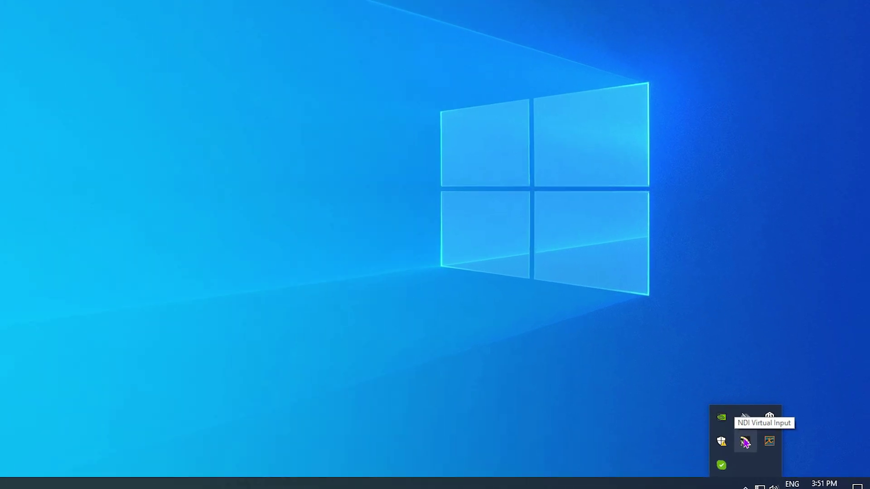
pyautogui.rightClick(770, 446)
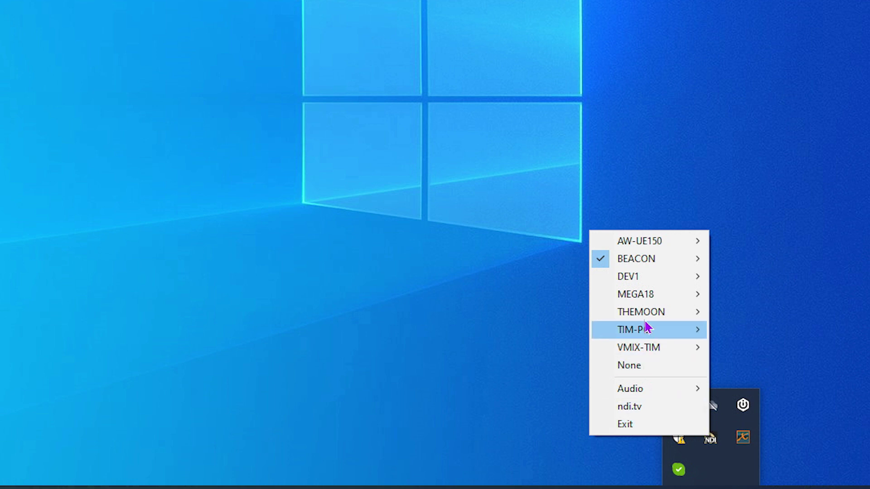
pyautogui.moveTo(649, 260)
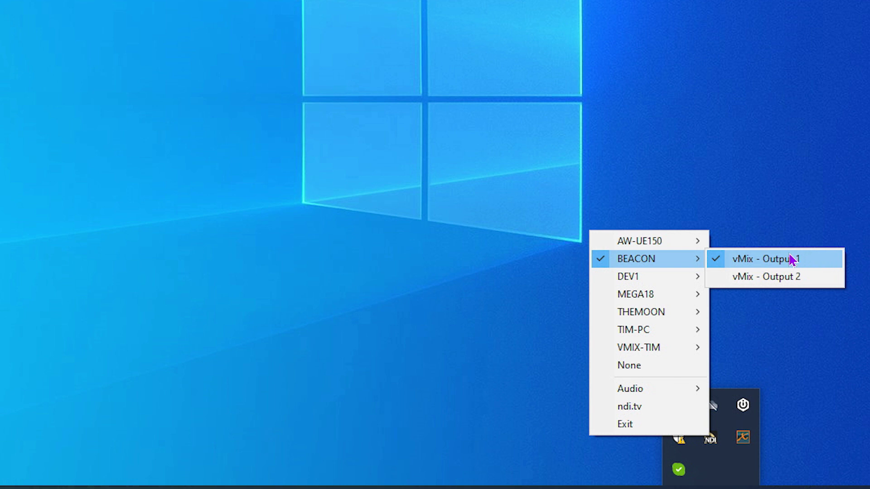
pyautogui.click(790, 259)
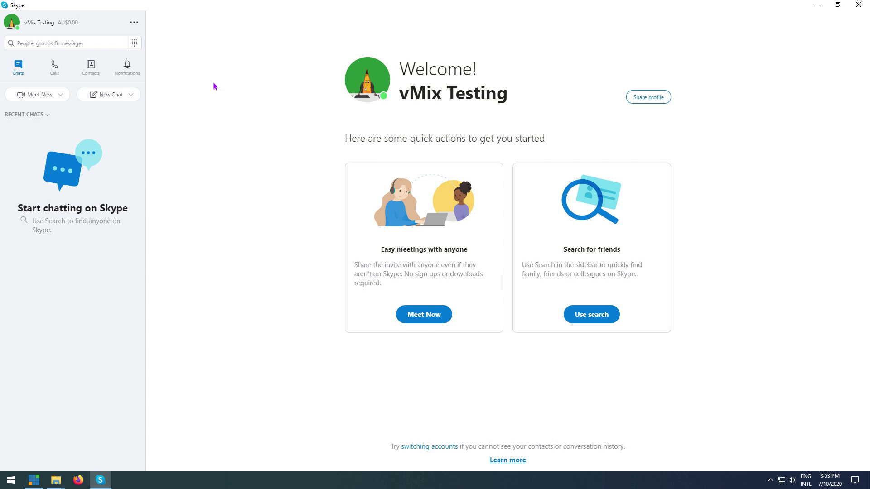
# Step: Choose NewTek NDI Video as the camera in Skype's Audio & Video settings
pyautogui.click(134, 23)
pyautogui.click(148, 28)
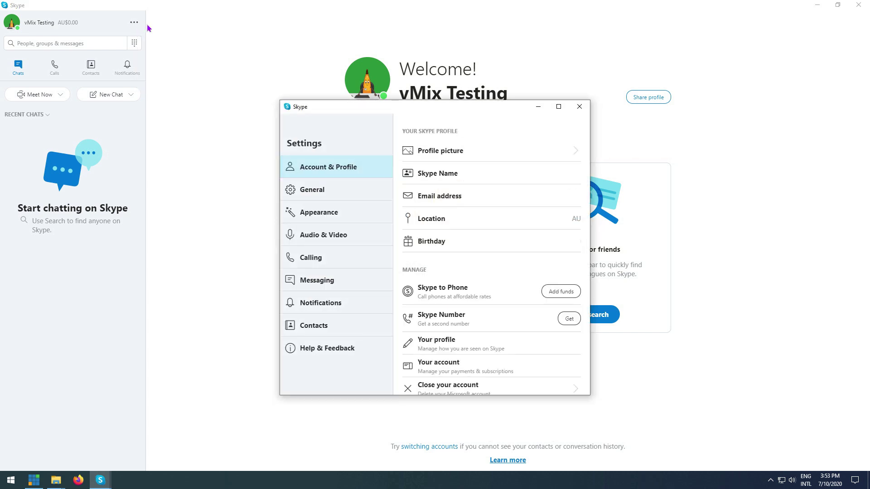
pyautogui.click(332, 240)
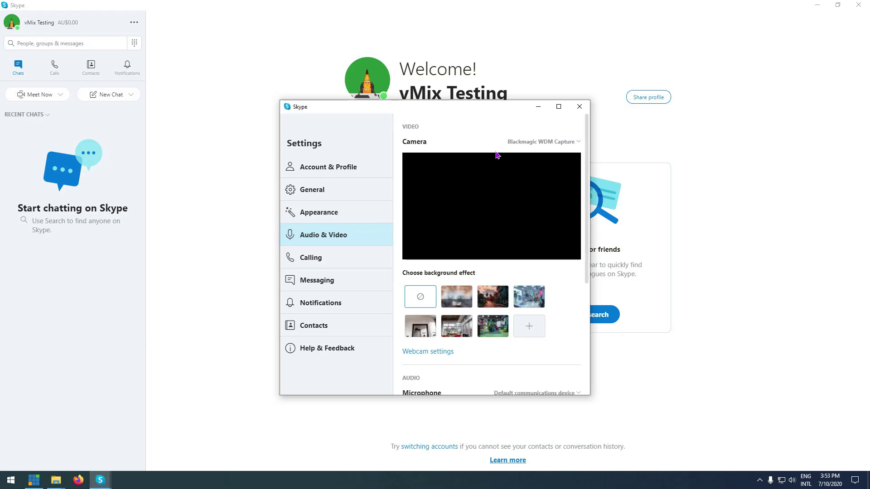
pyautogui.click(536, 142)
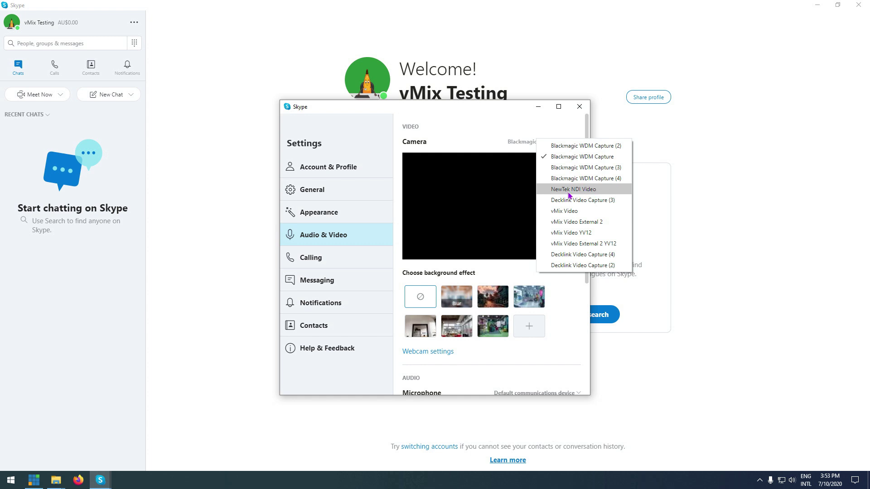
pyautogui.click(595, 191)
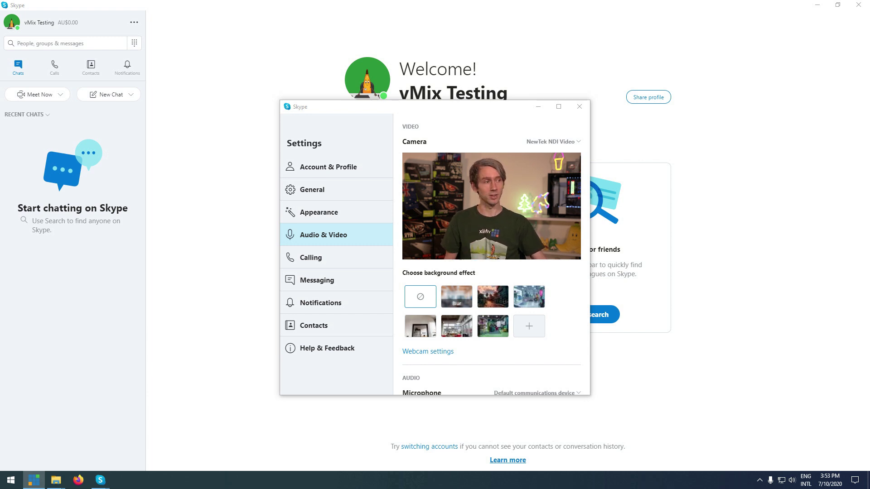
# Step: Select Line (NewTek NDI Audio) as Skype's microphone, then close Settings
pyautogui.scroll(-5, 568, 282)
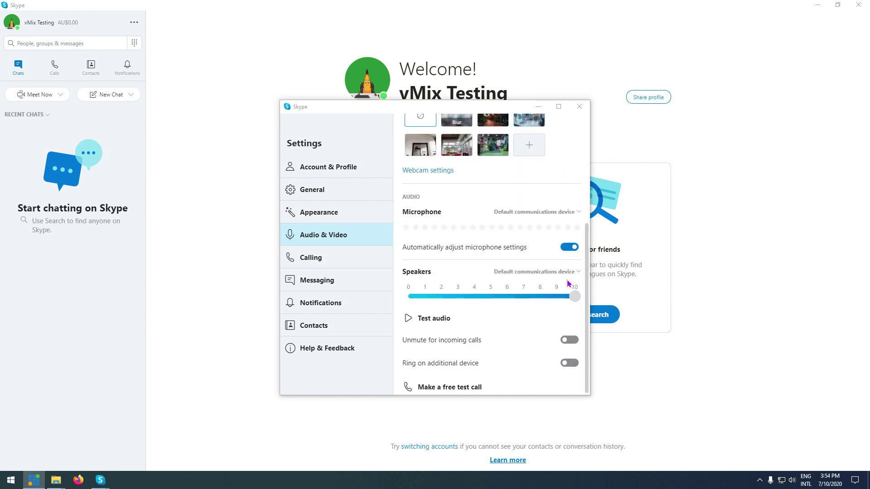
pyautogui.click(555, 214)
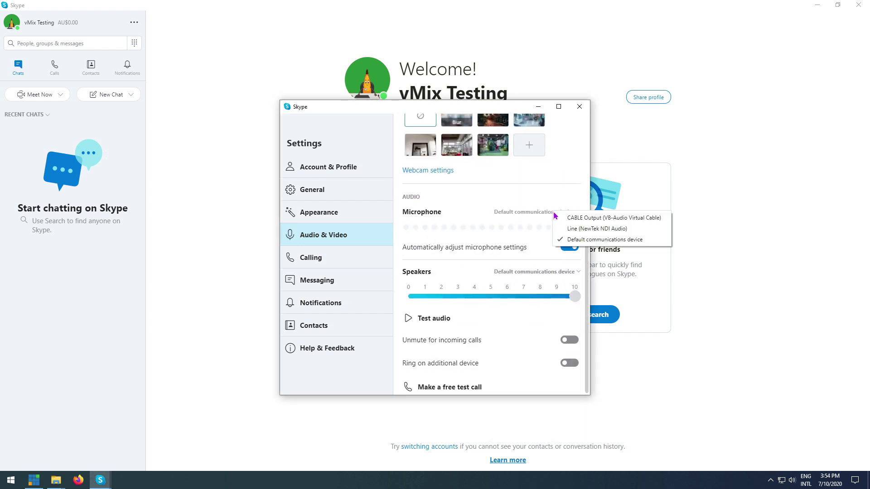
pyautogui.click(643, 230)
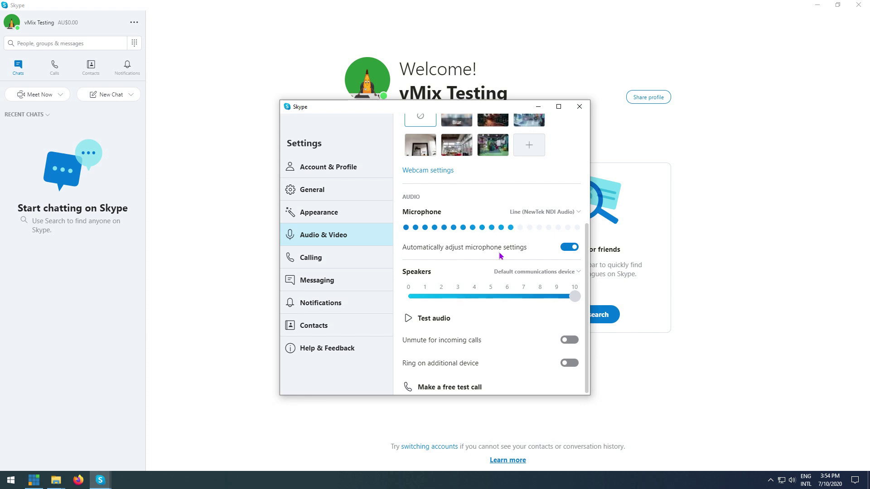
pyautogui.scroll(3, 498, 256)
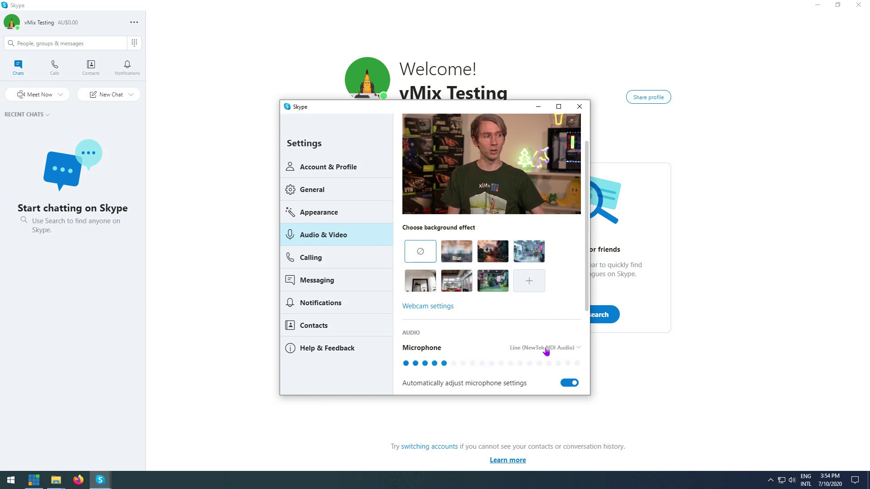
pyautogui.scroll(1, 561, 345)
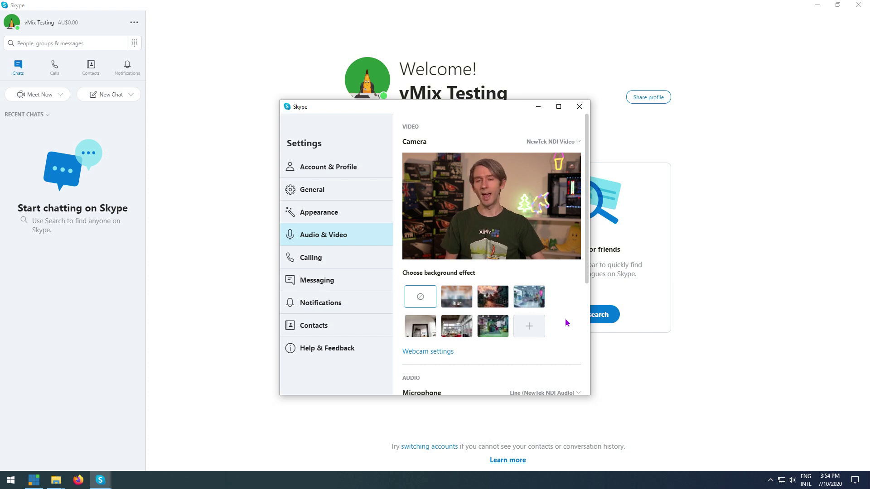
pyautogui.click(578, 107)
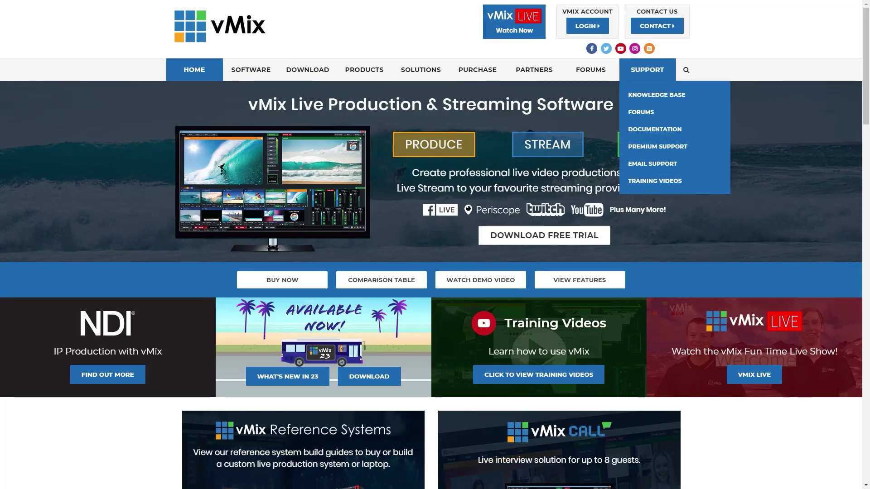
# Step: Go to vMix Email Support and click the contact form's Subject field
pyautogui.click(652, 164)
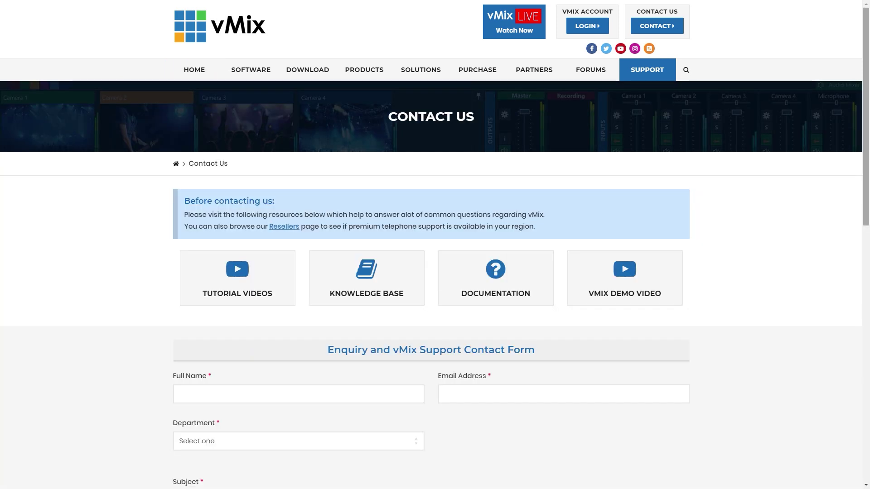
pyautogui.scroll(-2, 435, 244)
pyautogui.click(431, 394)
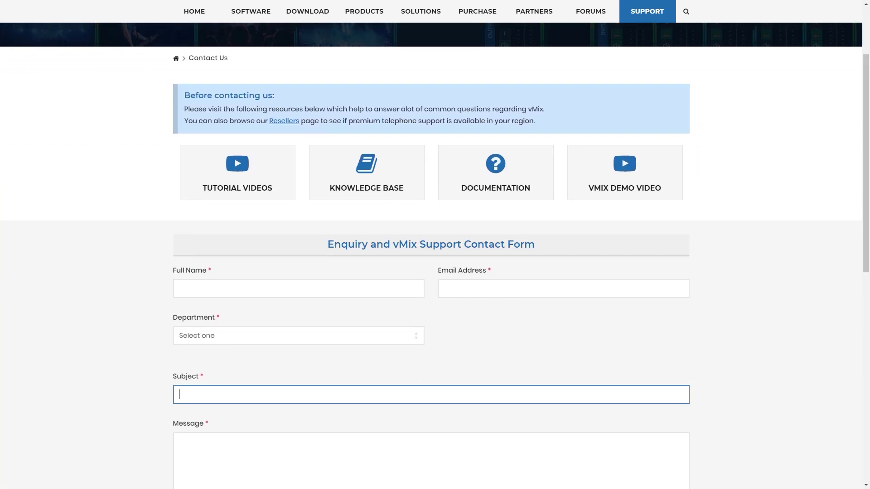